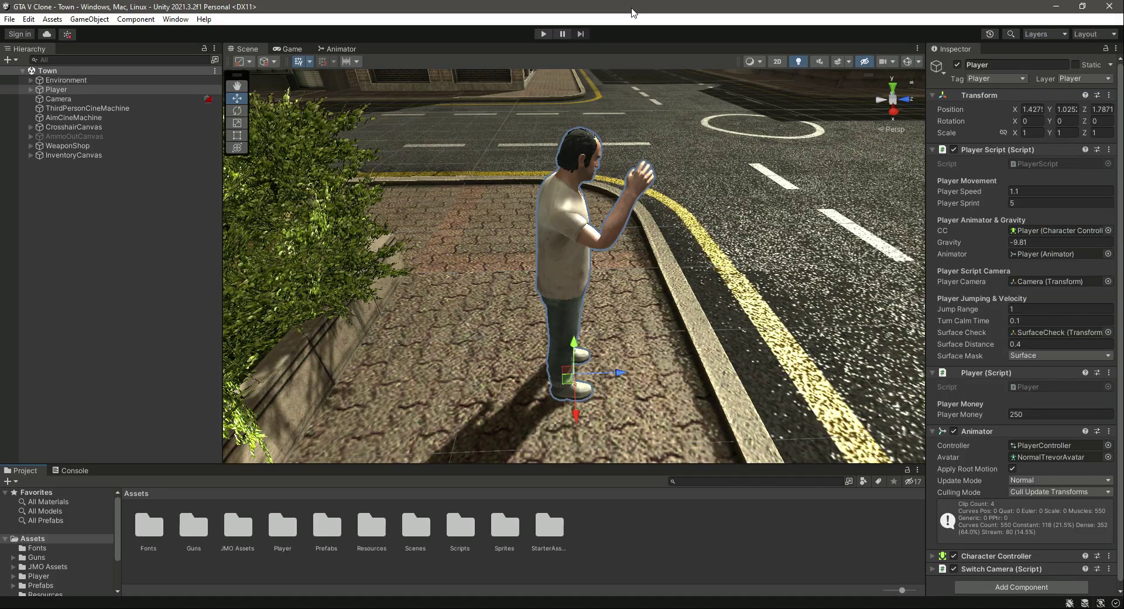
Switch from Unity's Town scene to the Opera browser showing mixamo.com.
key("alt+Tab")
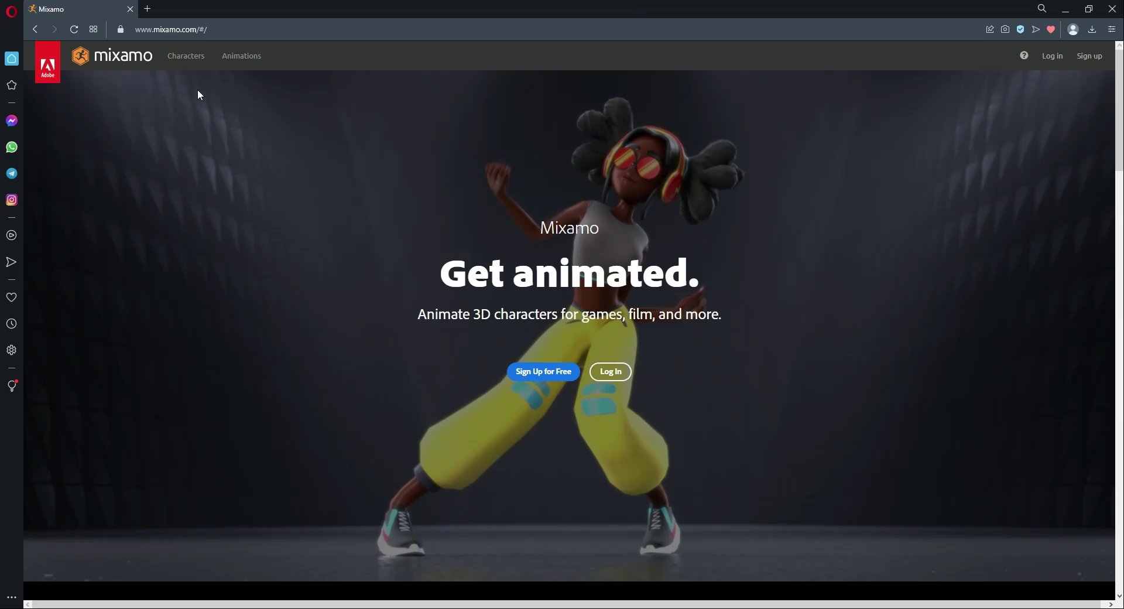
Browse Mixamo's Characters and Animations catalogues, scrolling down through the character grid.
left_click(182, 63)
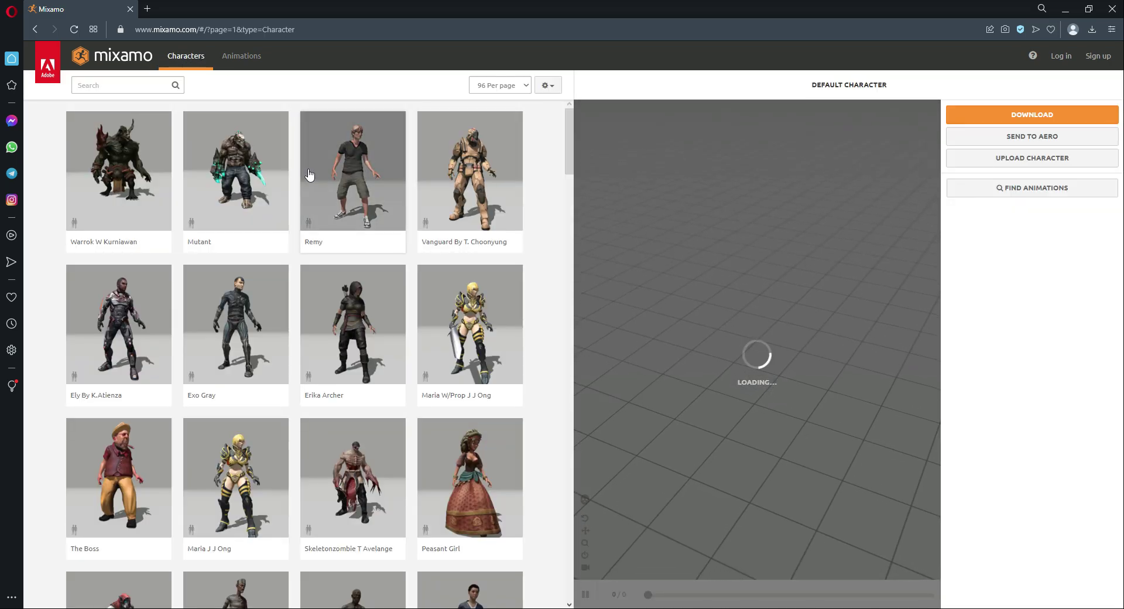
left_click(239, 56)
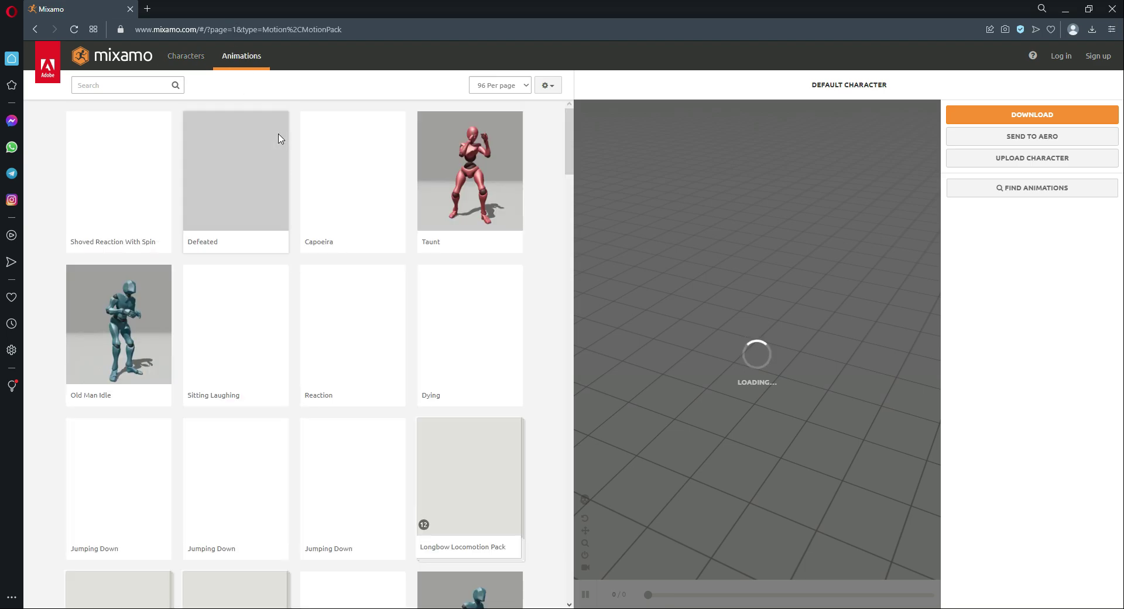
left_click(186, 59)
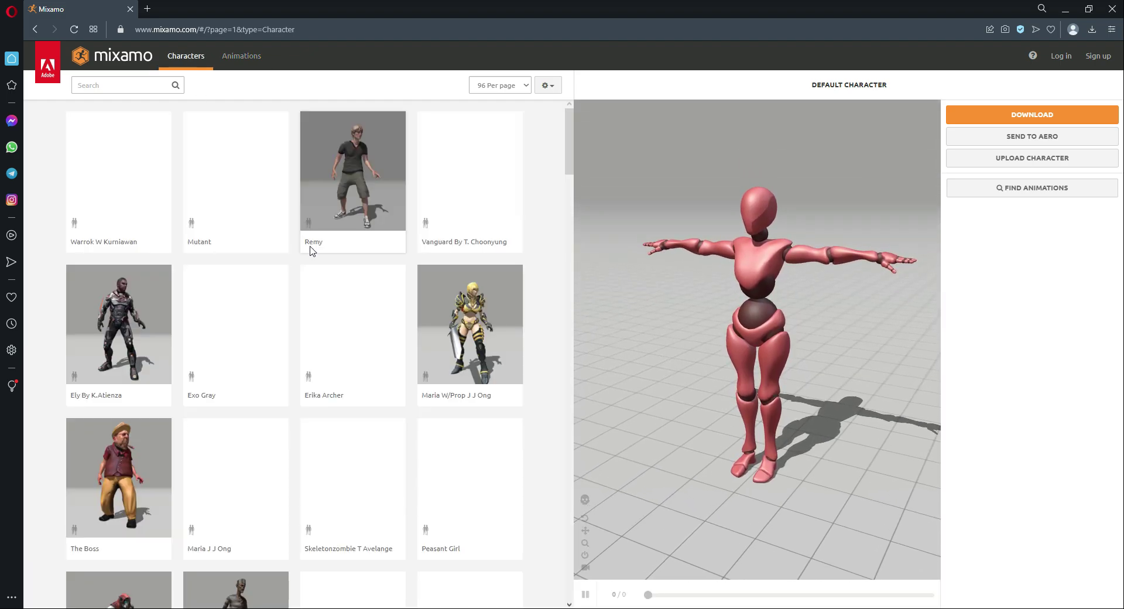
scroll(359, 281, "down", 8)
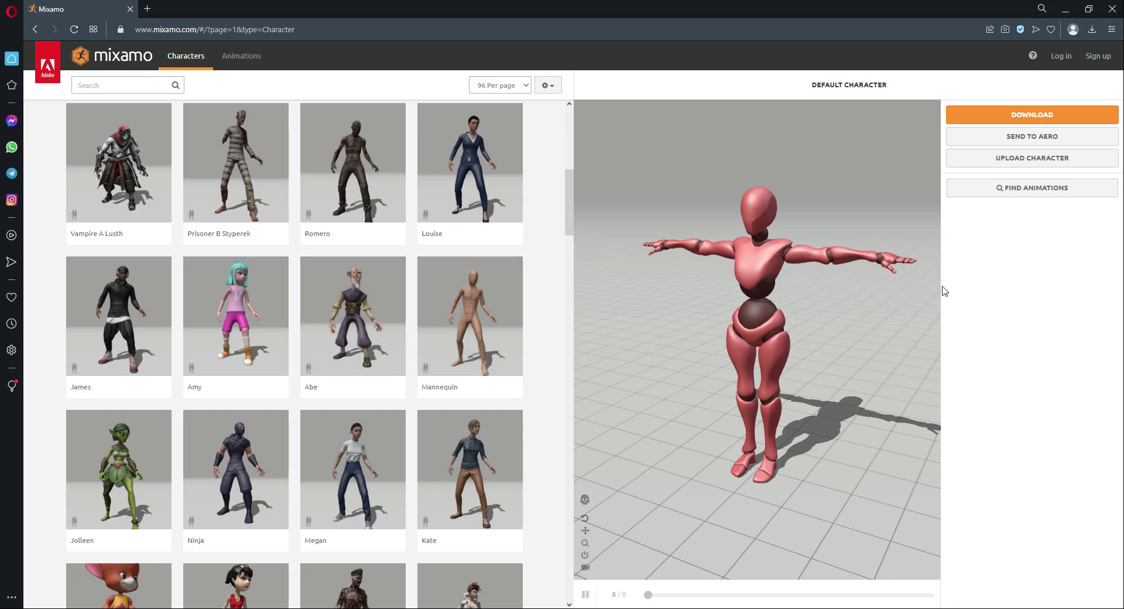
scroll(434, 283, "down", 5)
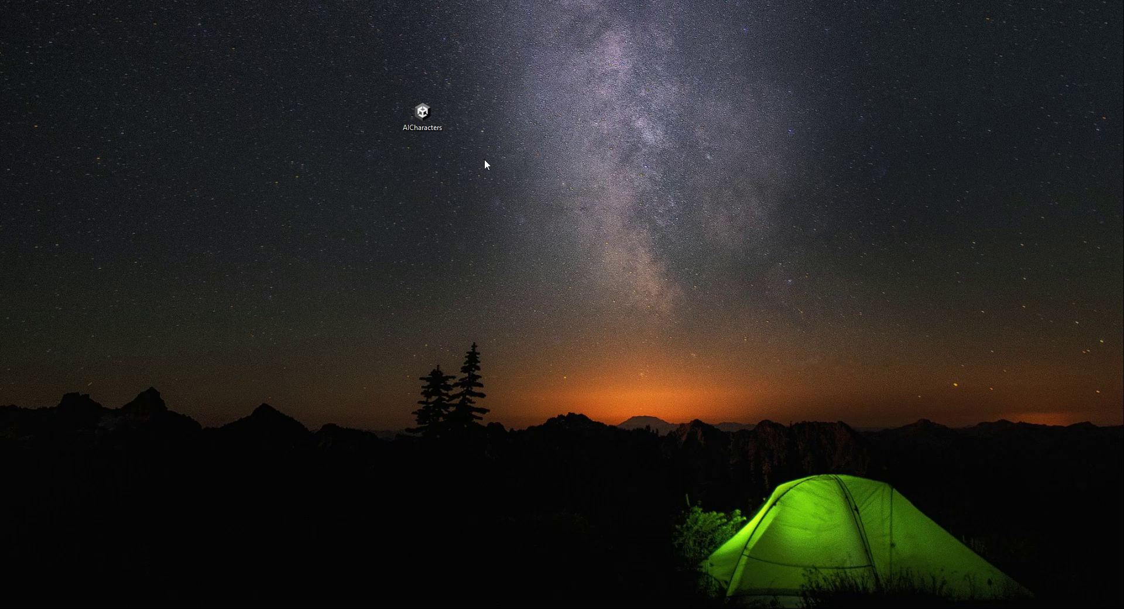
Select the AICharacters .unitypackage icon and move it lower on the desktop.
left_click_drag(527, 81, 350, 177)
left_click_drag(422, 123, 510, 221)
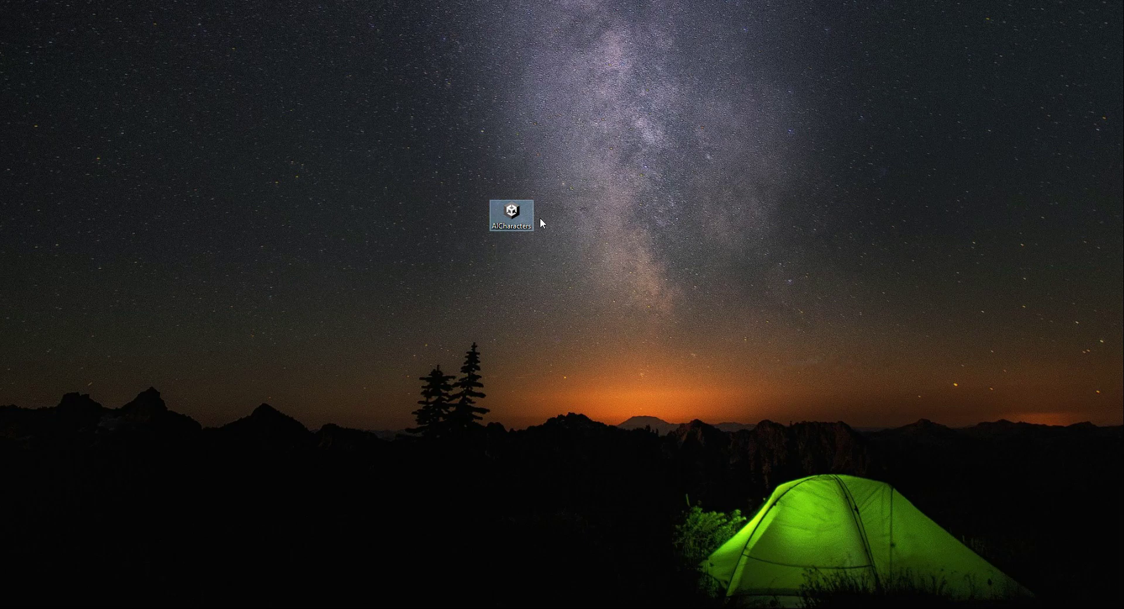
left_click_drag(519, 223, 518, 272)
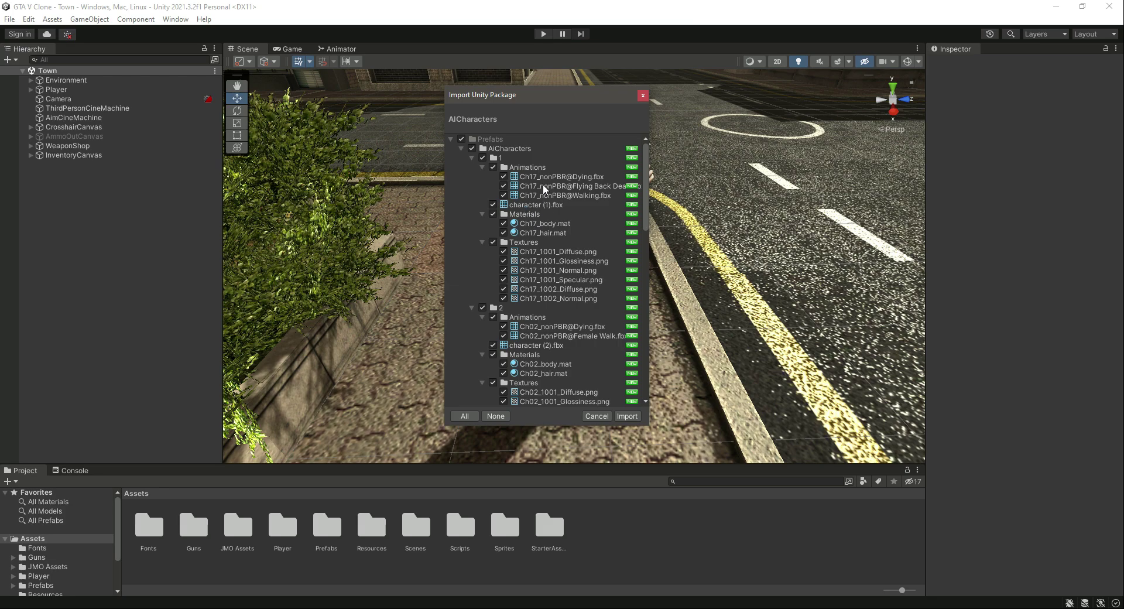
Review the AICharacters package contents and import every item into the project.
scroll(520, 242, "down", 15)
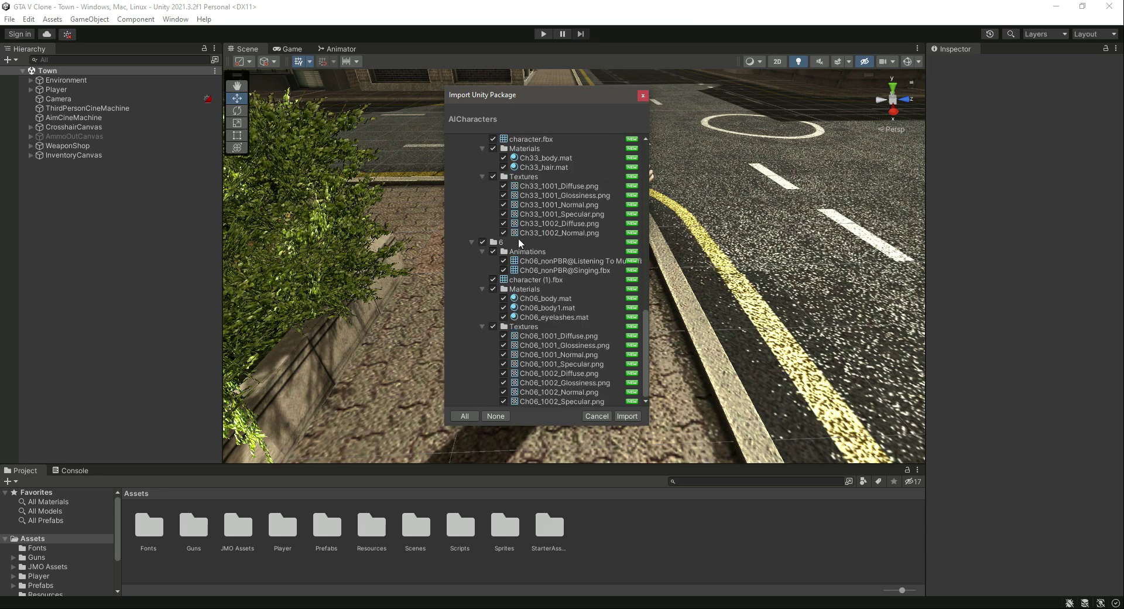
scroll(514, 262, "up", 10)
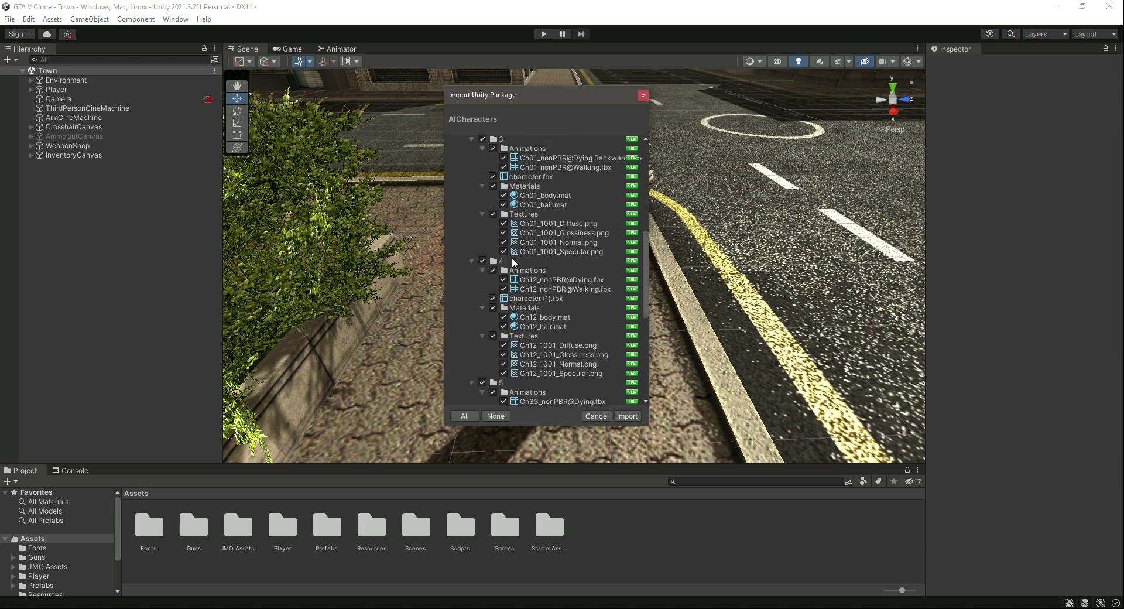
scroll(514, 262, "up", 5)
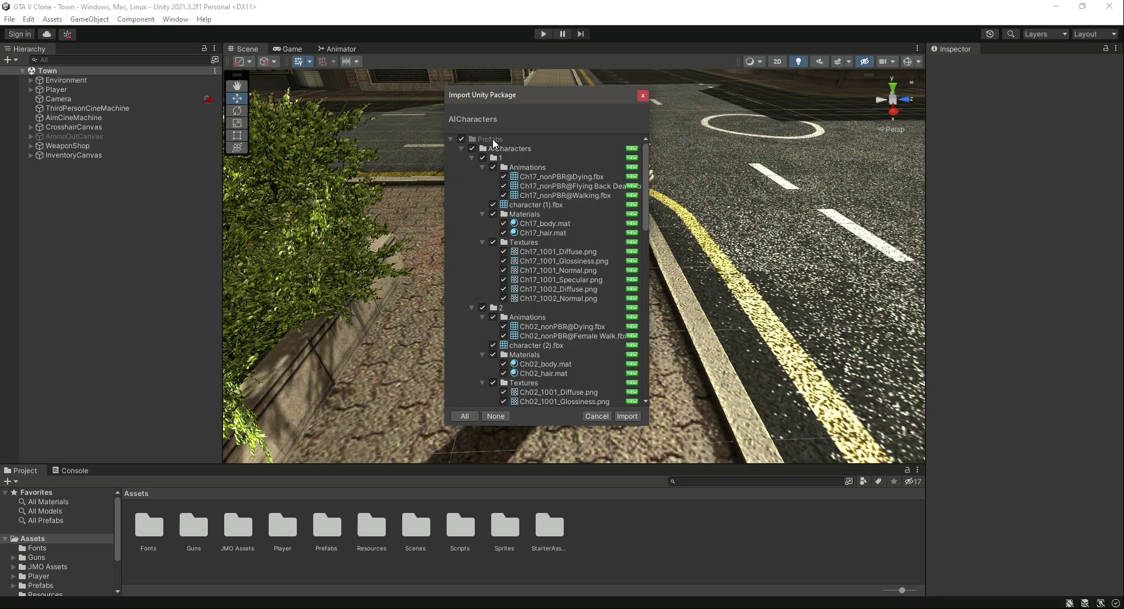
left_click(628, 417)
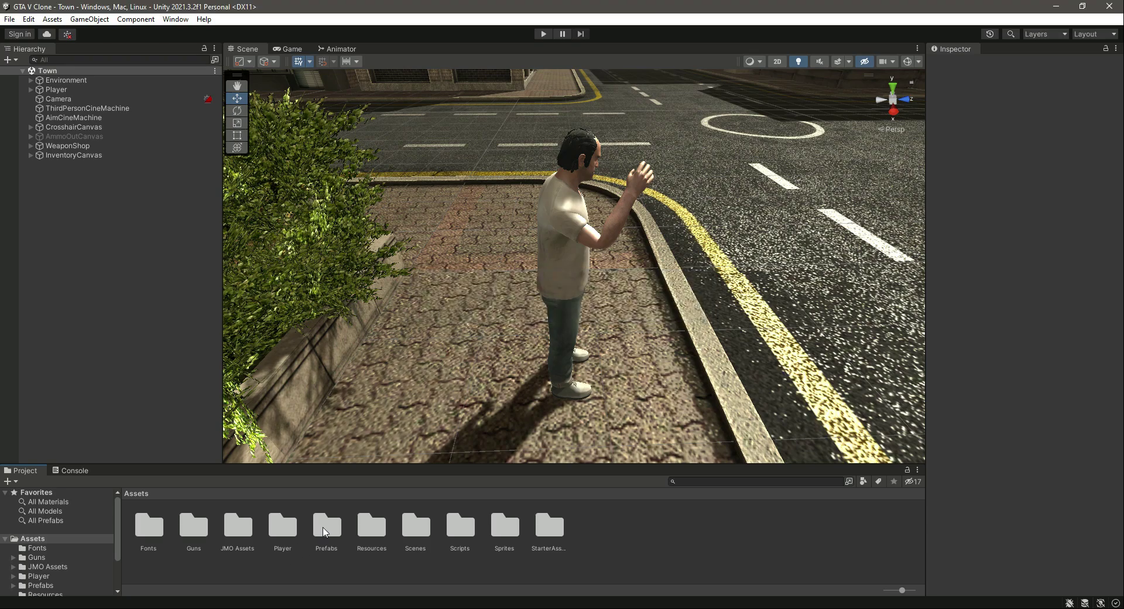
Navigate to Assets > Prefabs > AiCharacters and open character folder 1.
double_click(325, 527)
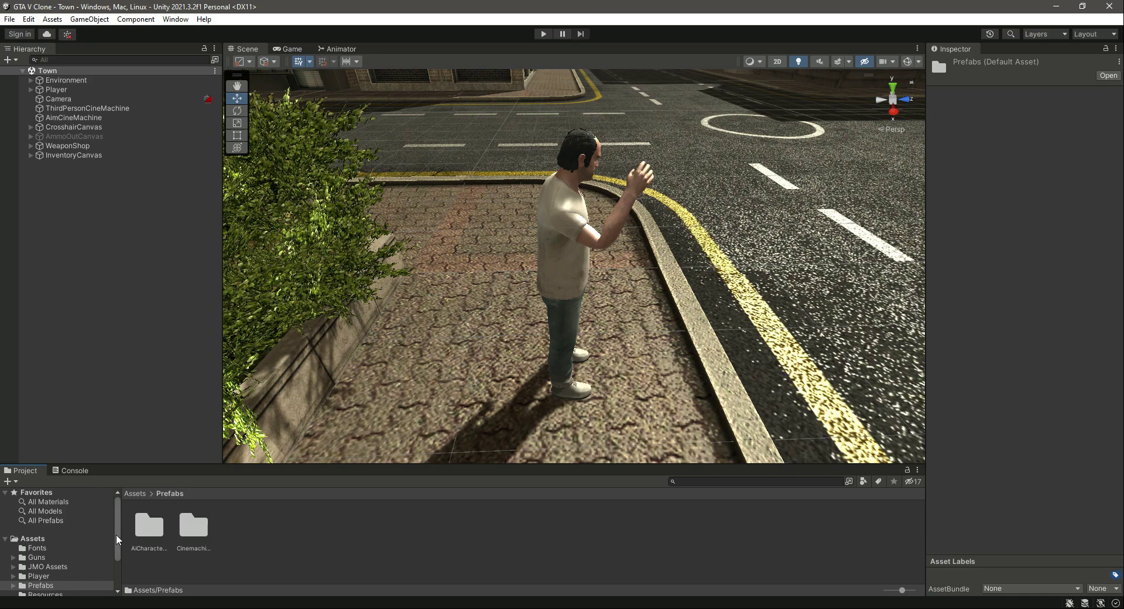
left_click(44, 541)
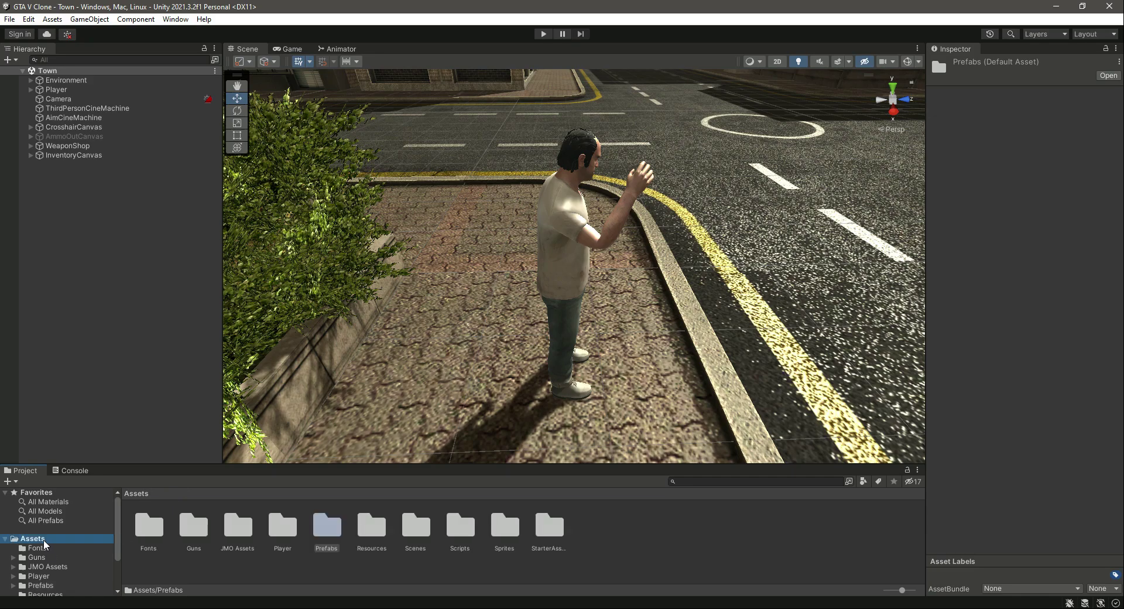
double_click(327, 529)
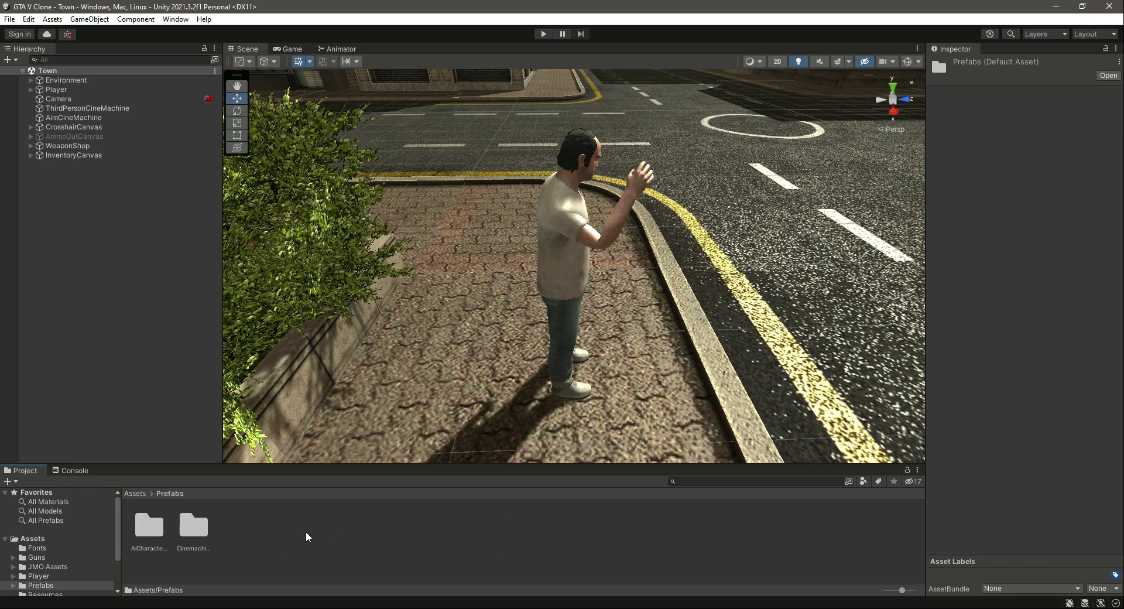
double_click(148, 525)
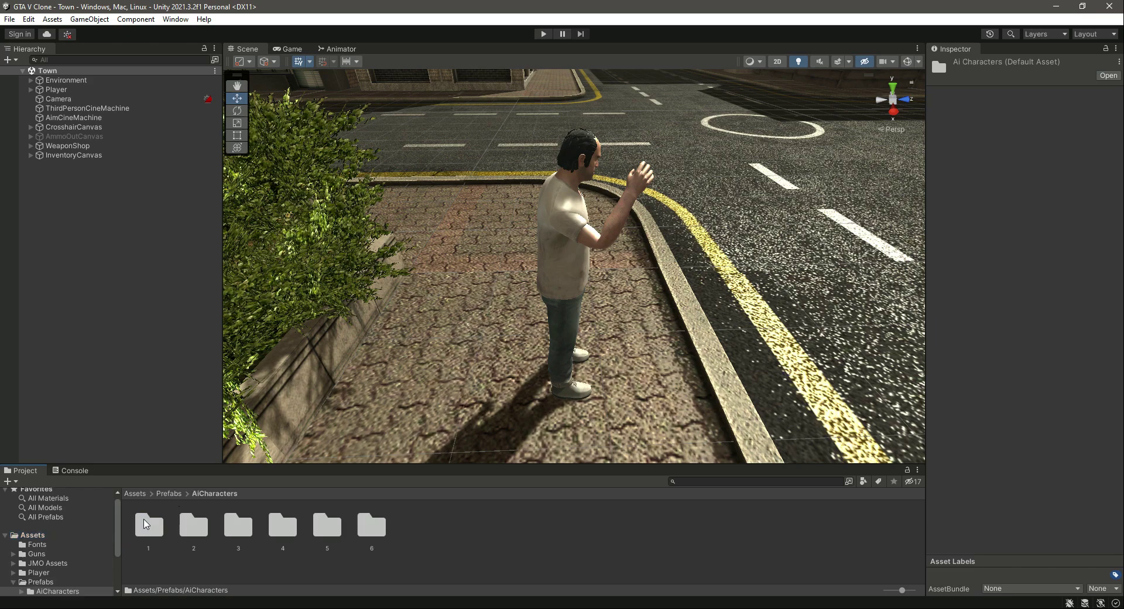
double_click(147, 524)
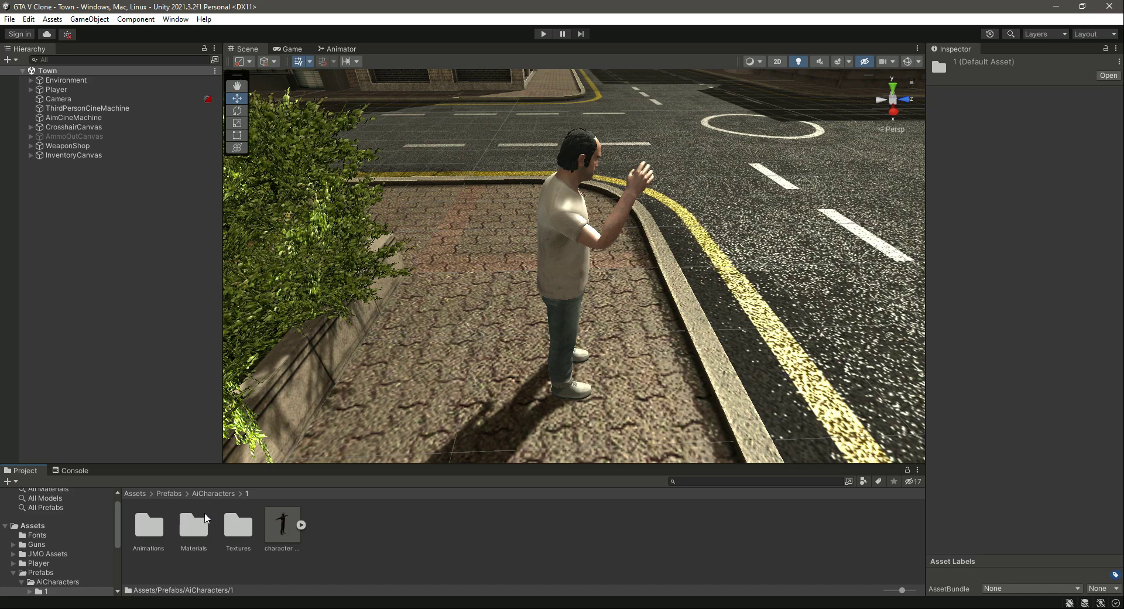
Look inside character folder 5, then return to folder 1 and select its character model.
left_click(224, 495)
double_click(327, 525)
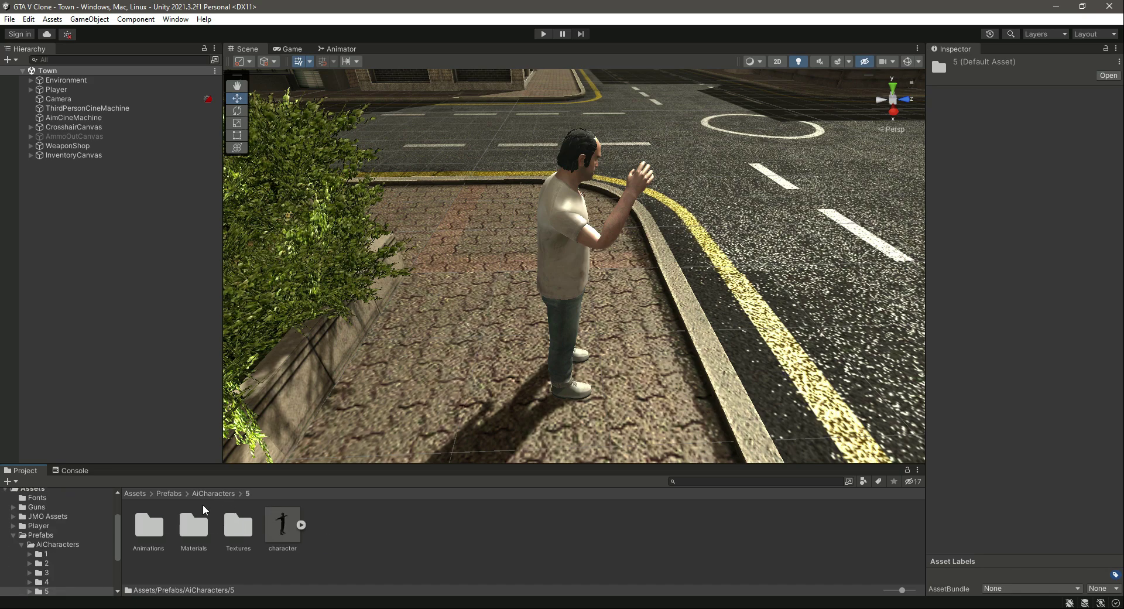
left_click(213, 494)
double_click(148, 525)
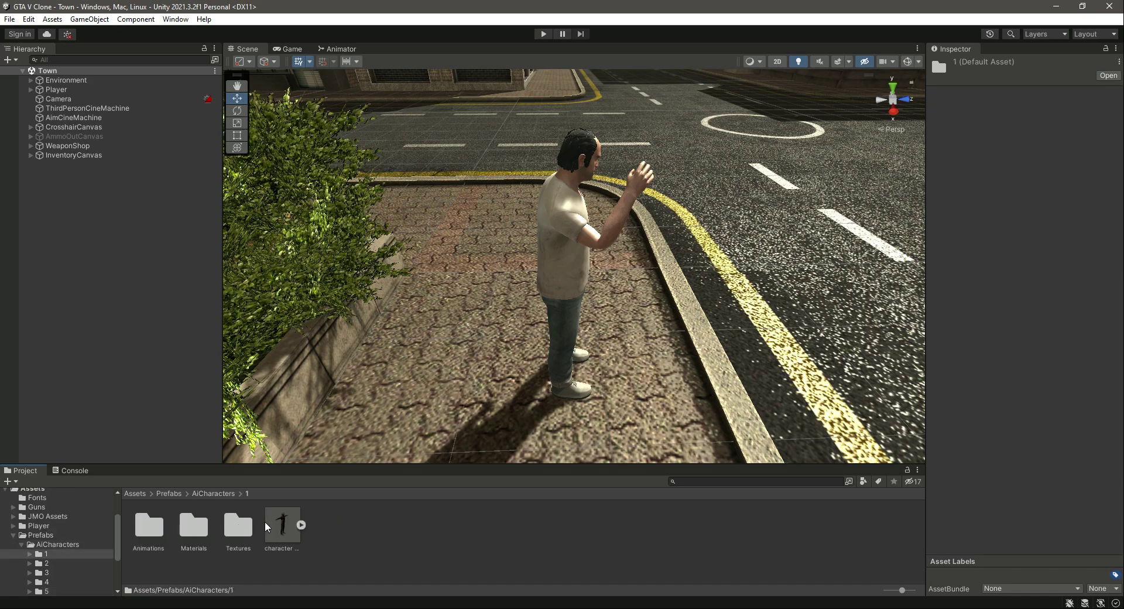
left_click(282, 525)
Inspect character 1's front-facing preview and Generic rig settings, then open its Animations folder.
left_click(986, 96)
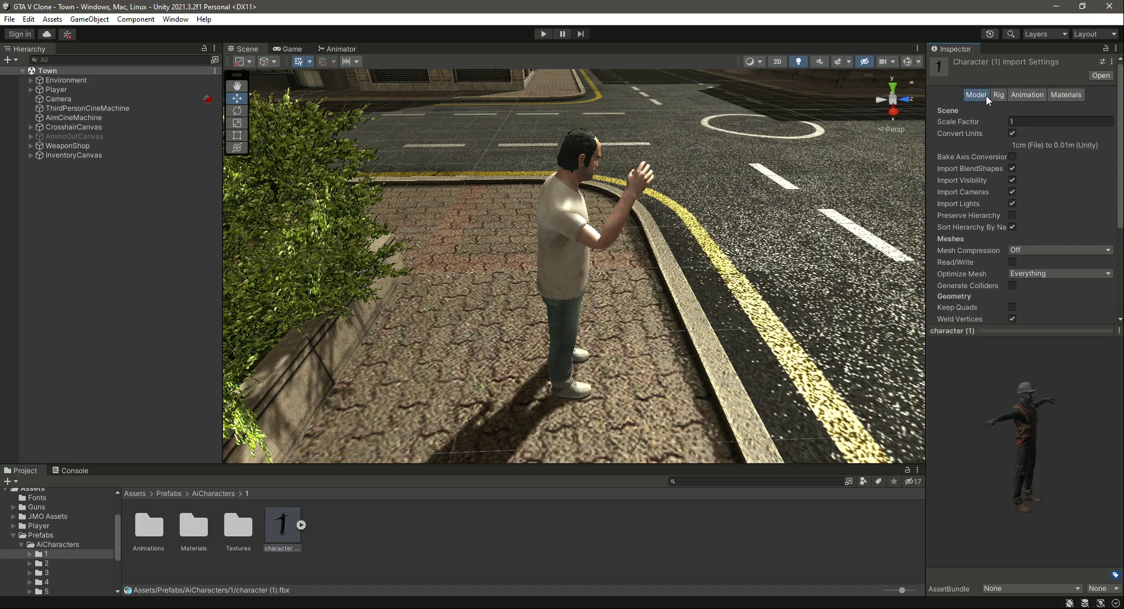
left_click_drag(1026, 330, 1026, 200)
left_click_drag(1059, 349, 1003, 329)
left_click_drag(1032, 201, 1031, 344)
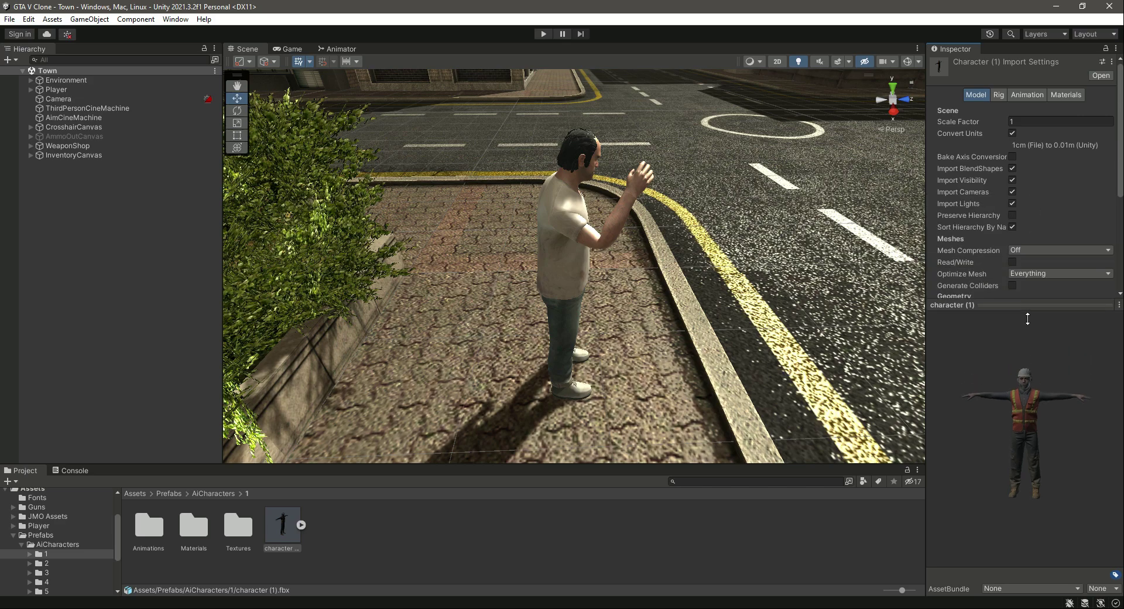
left_click(1002, 94)
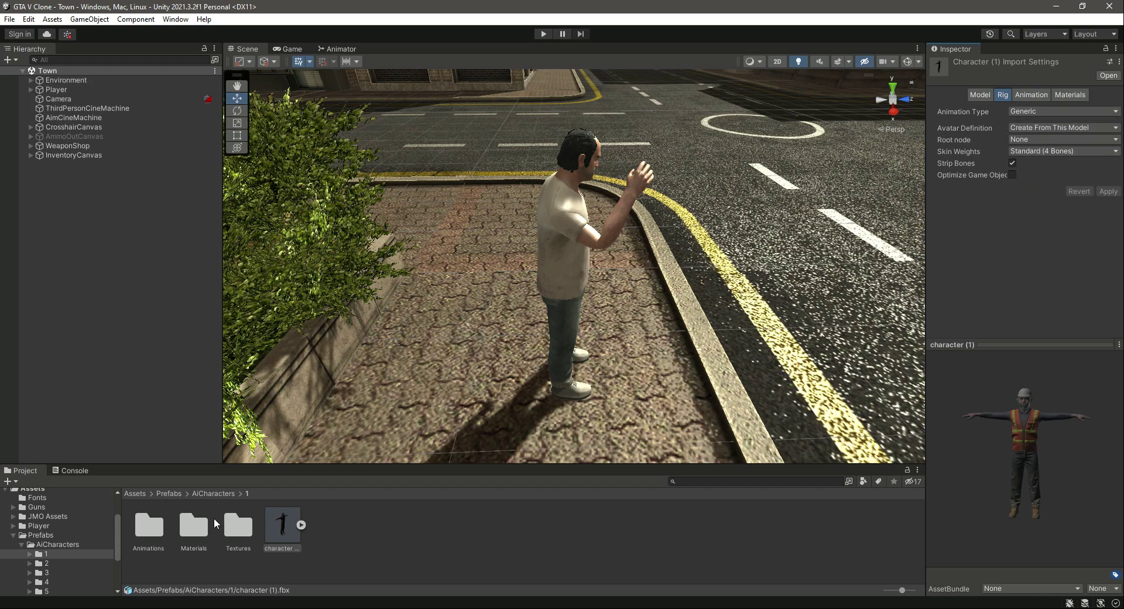
double_click(156, 527)
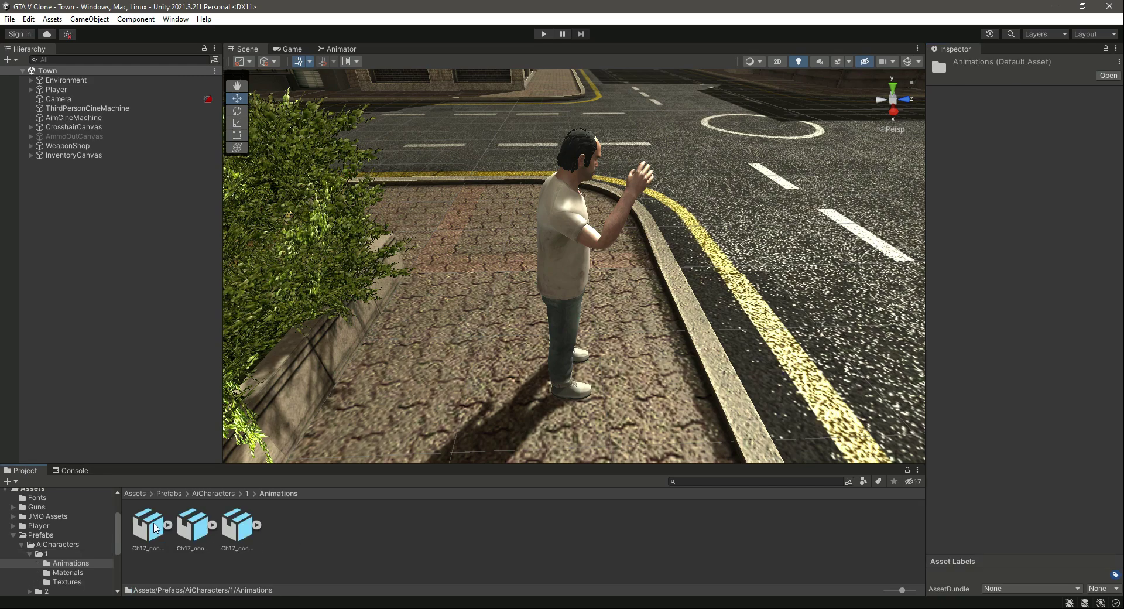
Preview the Ch17 Dying clip in the Animation tab, orbiting to a front view.
left_click(156, 527)
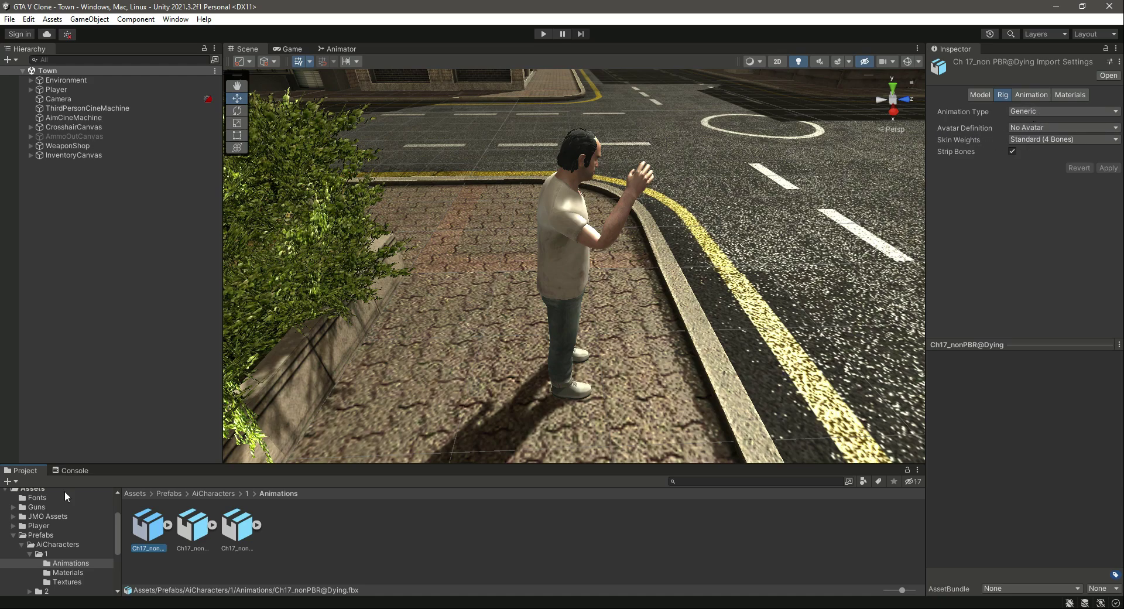
left_click(1029, 93)
middle_click_drag(1039, 461, 1015, 455)
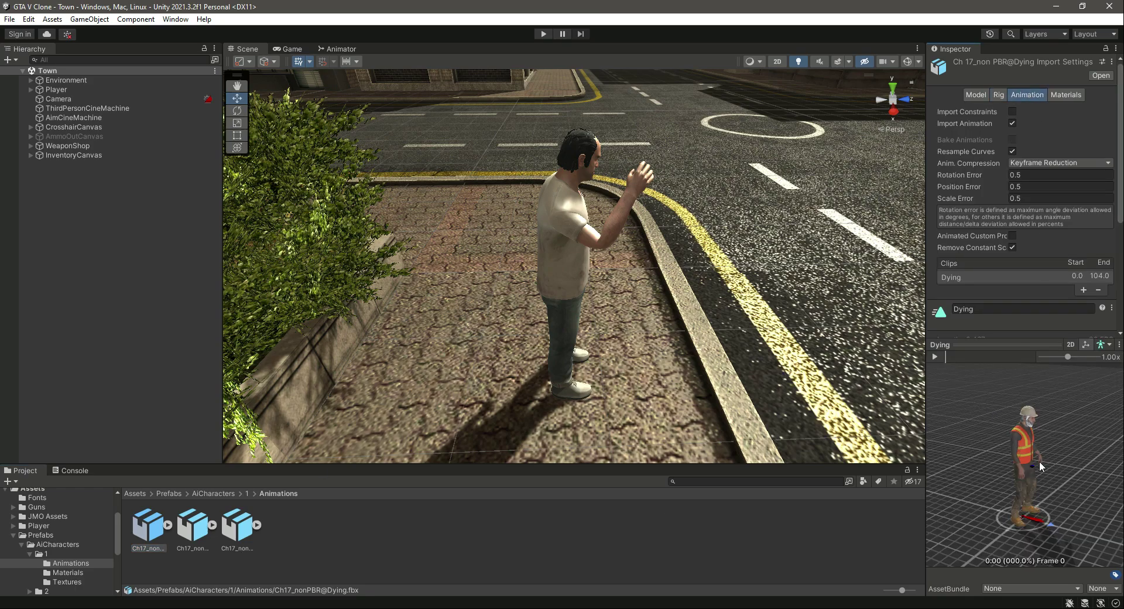
left_click_drag(1015, 455, 922, 453)
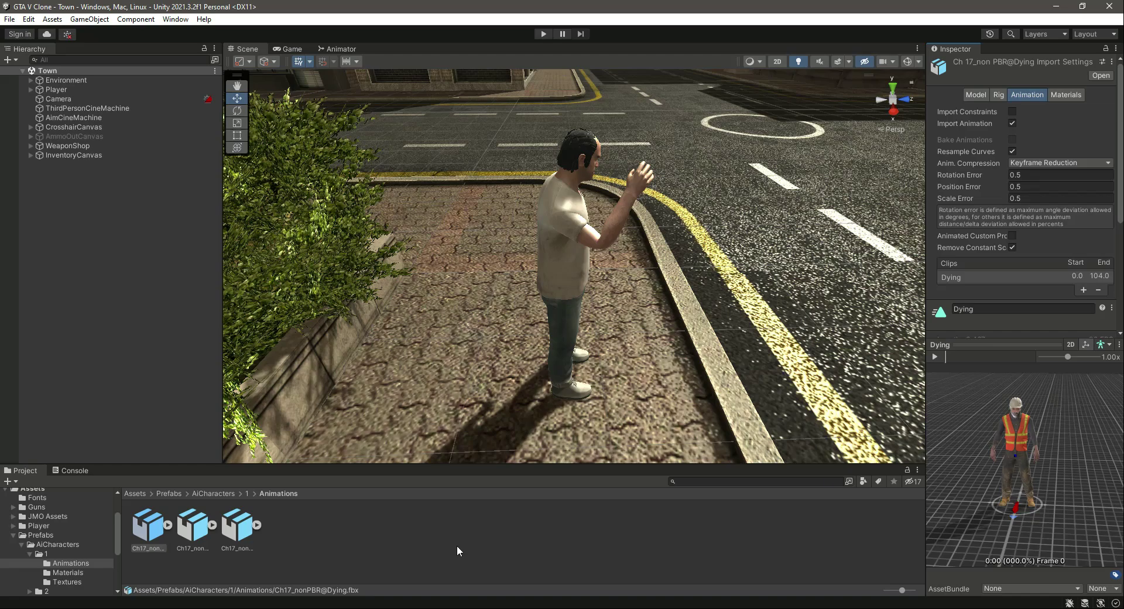
Play the Flying Back Death and Walking previews, then return to the character folders.
left_click(187, 535)
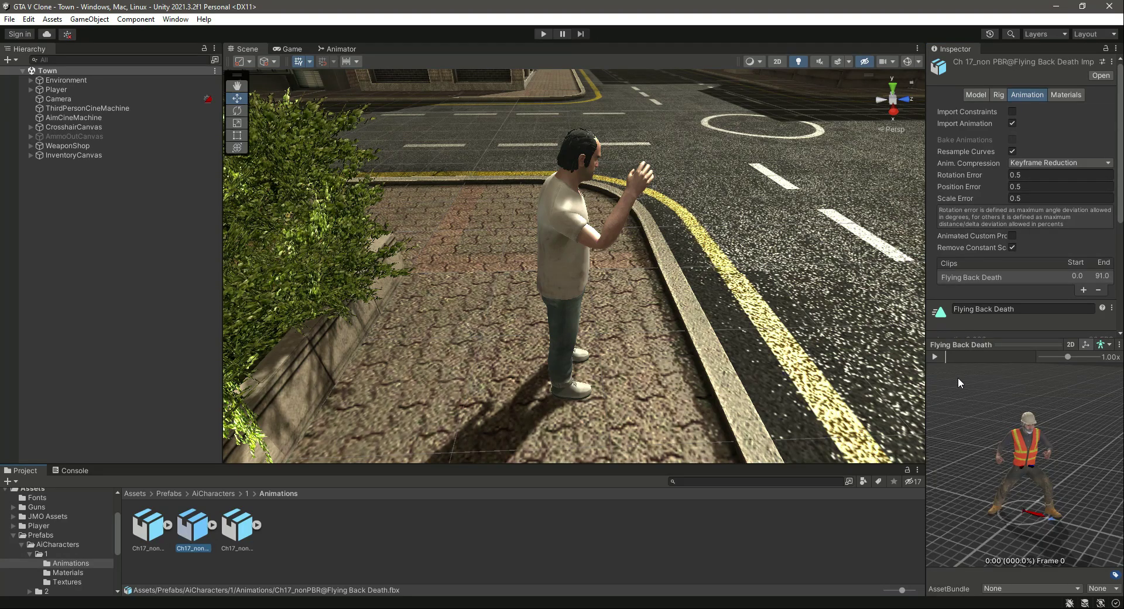
left_click(936, 356)
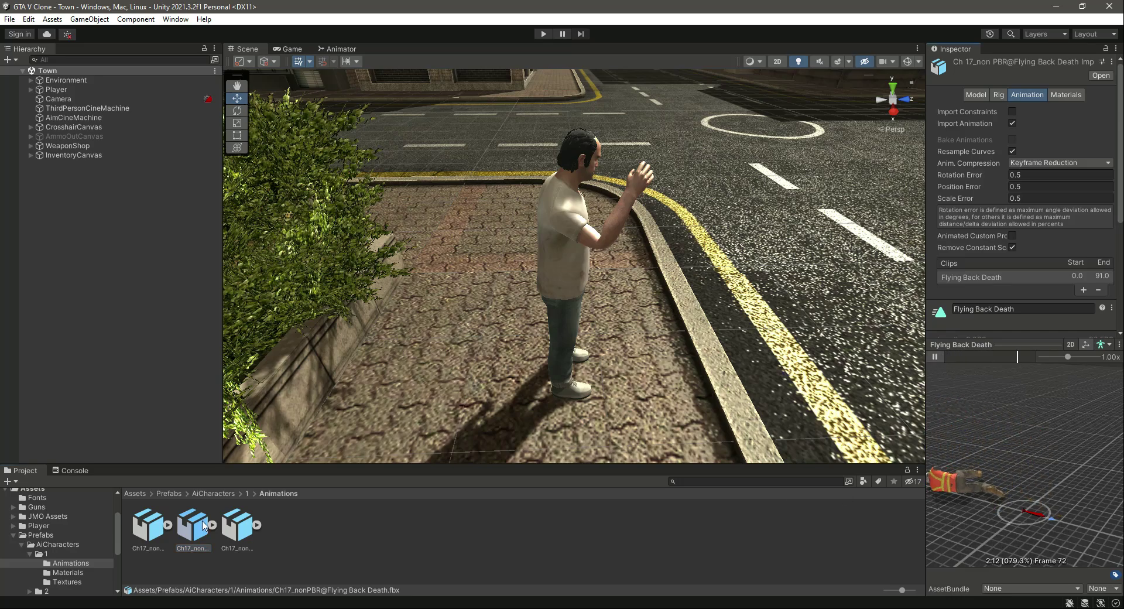
left_click(242, 529)
left_click(935, 356)
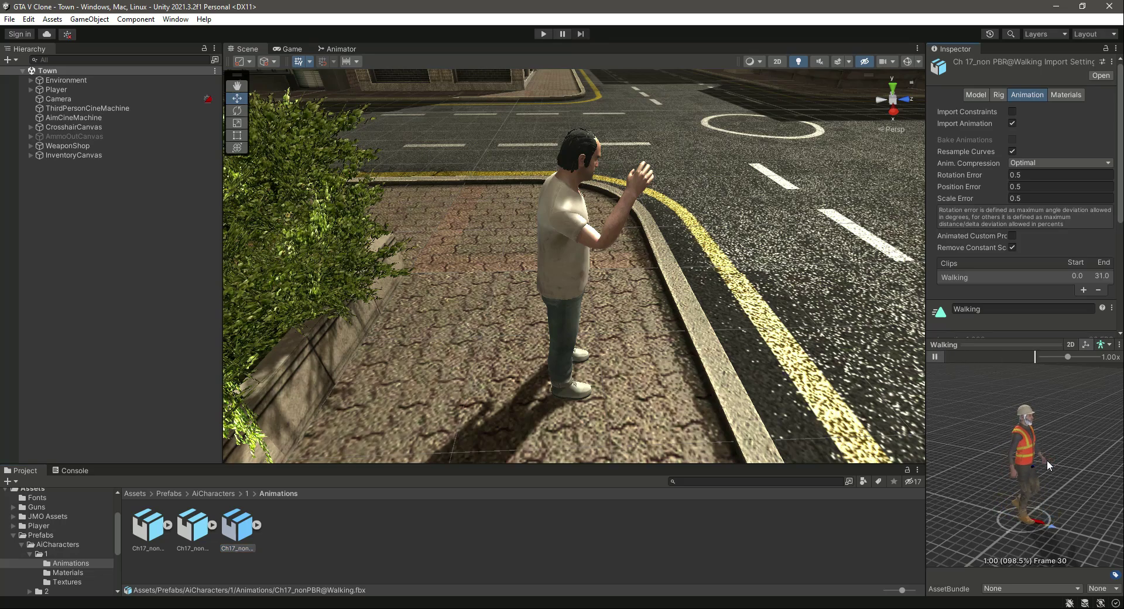
middle_click_drag(1047, 459, 1010, 464)
left_click_drag(1033, 464, 966, 463)
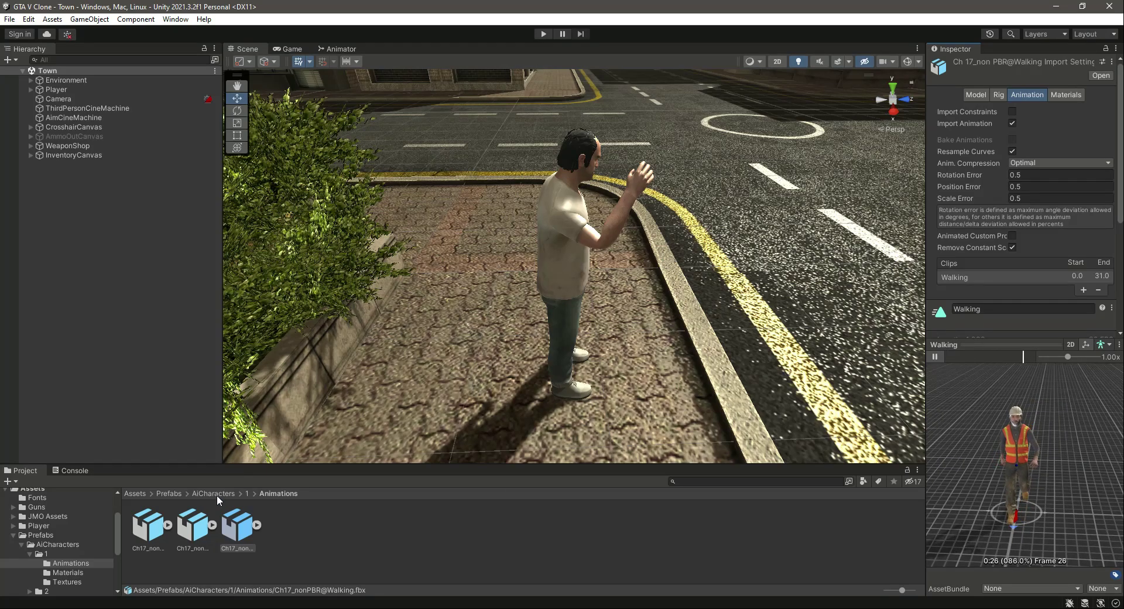
left_click(247, 494)
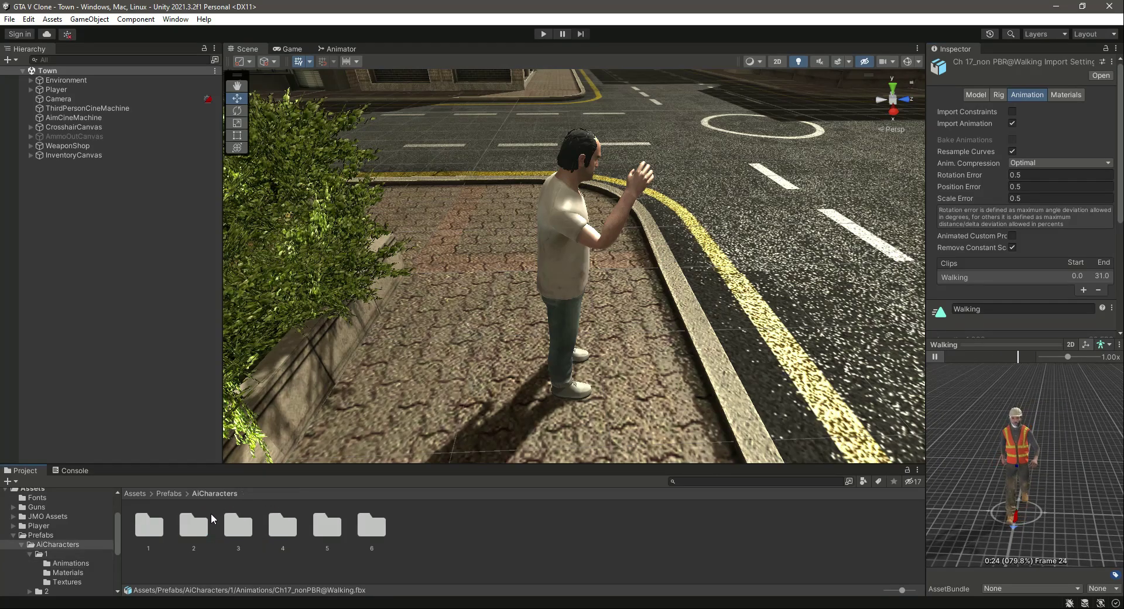
Check character 2's rig settings and show the Female Walk clip's Animation settings.
left_click(46, 591)
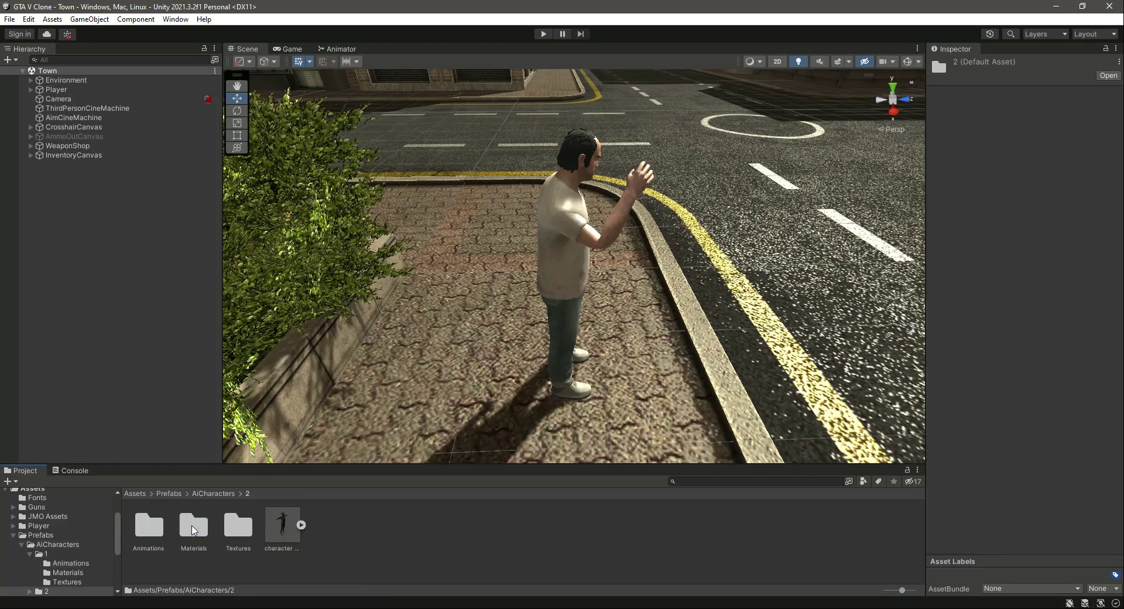
left_click(274, 526)
left_click(1003, 94)
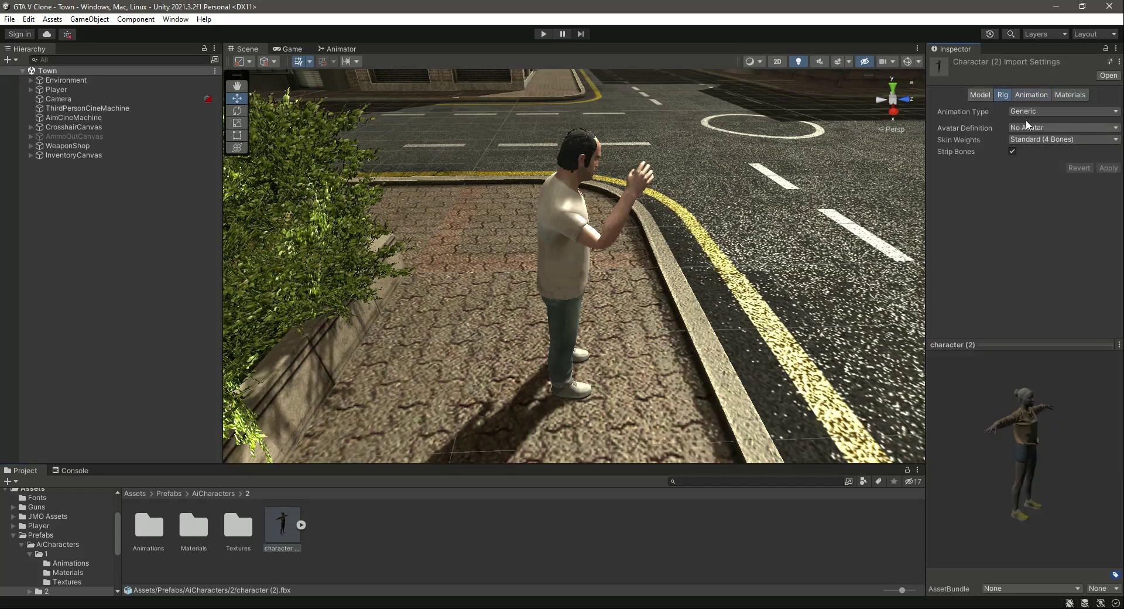
double_click(157, 526)
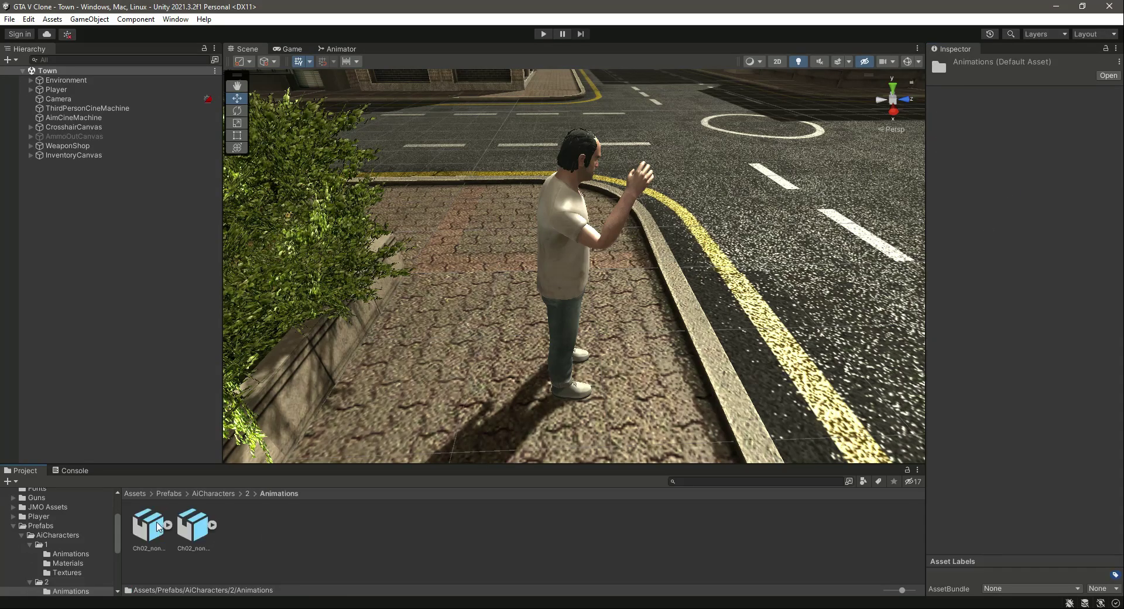
left_click(193, 528)
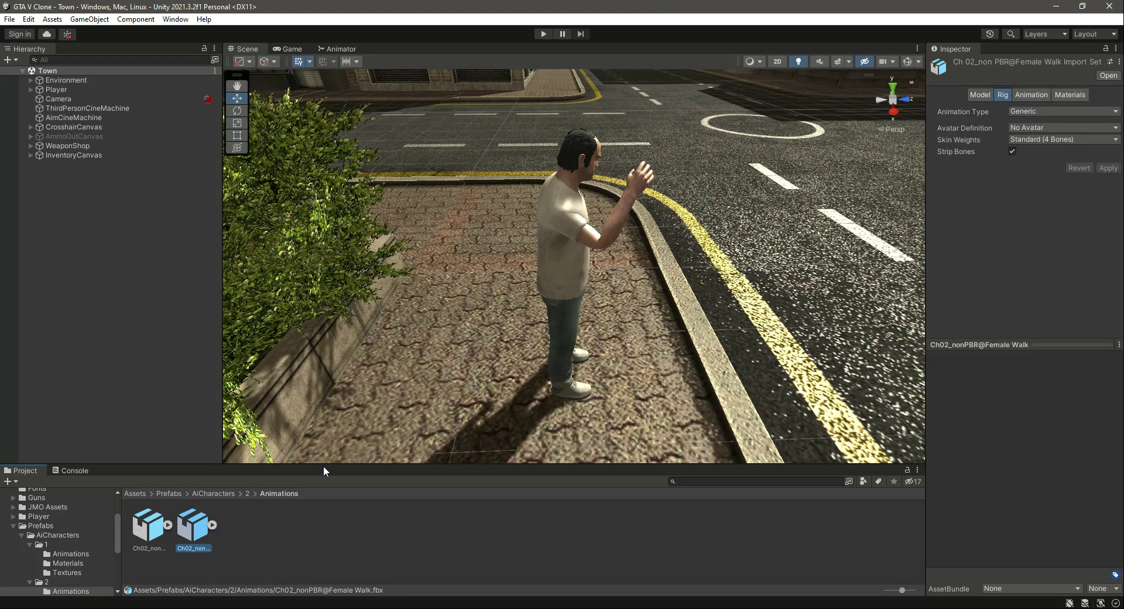
left_click(1031, 95)
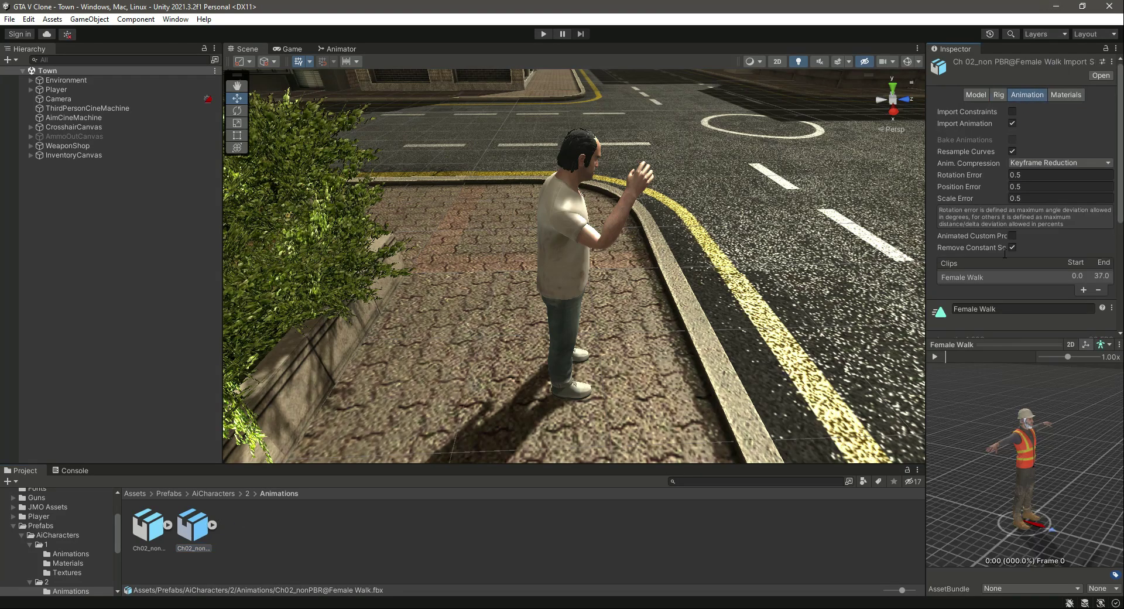
Play Female Walk previewed on character 2's own model, then clear the selection.
left_click(248, 494)
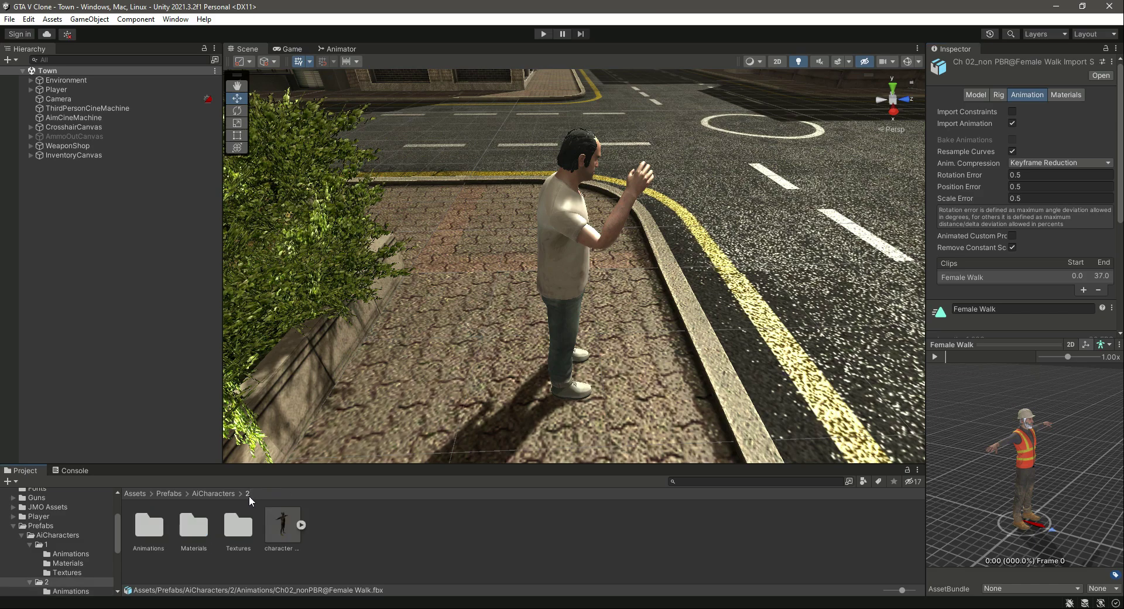
left_click_drag(280, 525, 1013, 393)
middle_click_drag(1008, 433, 1012, 461)
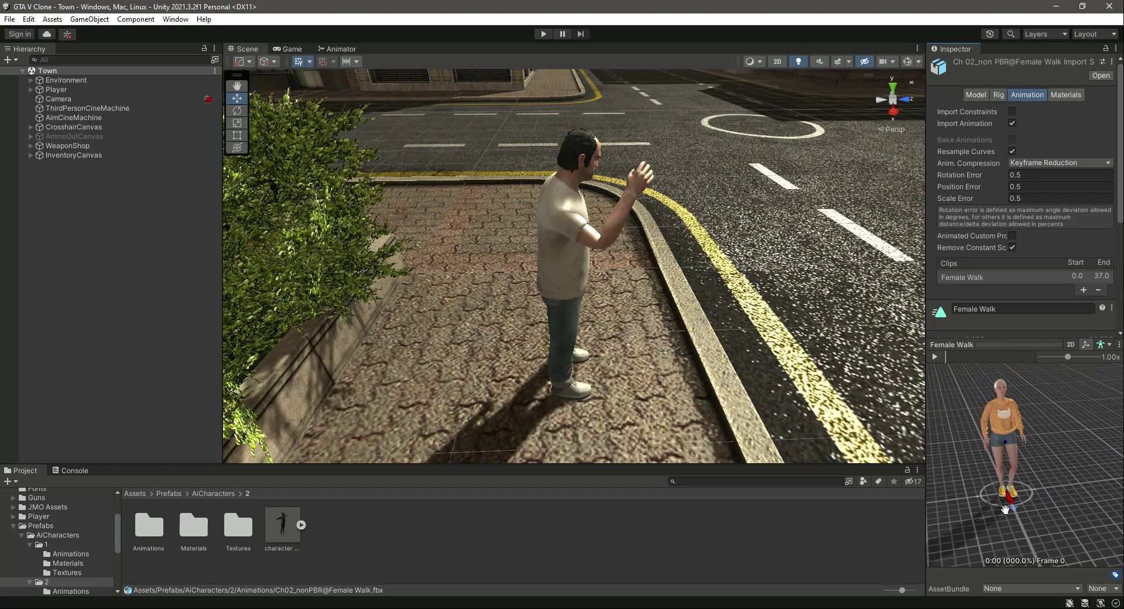
left_click(933, 357)
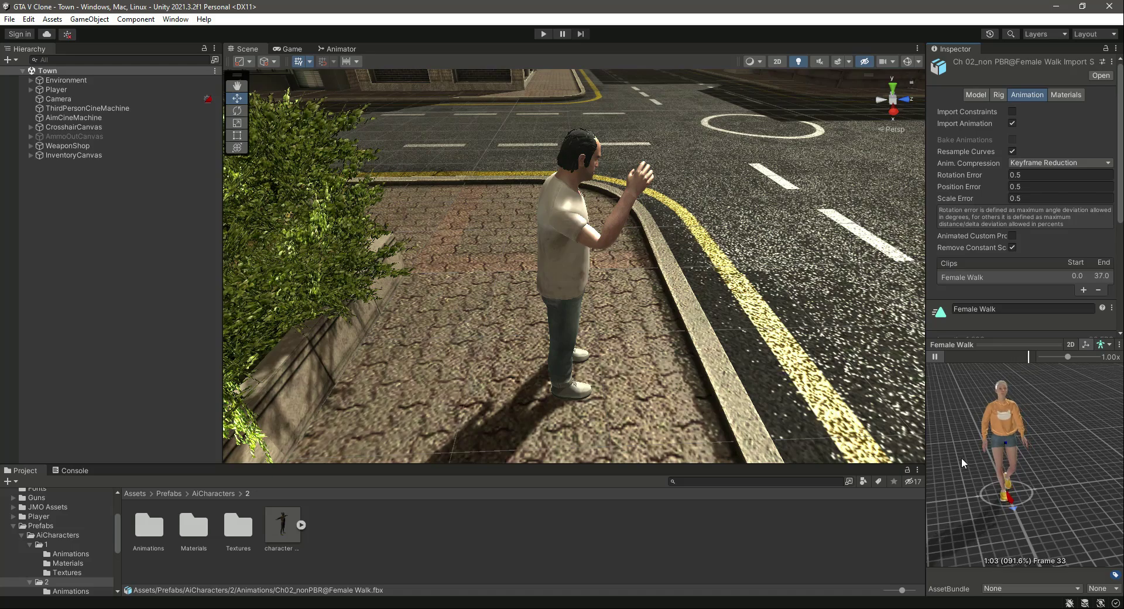
left_click(360, 541)
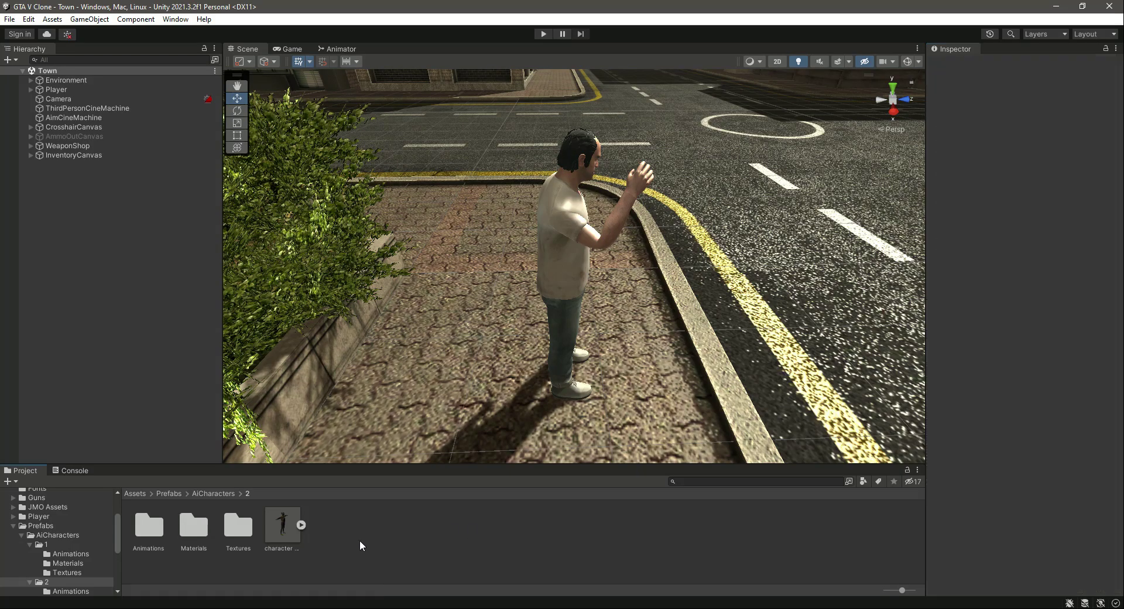
Go back to AiCharacters and collapse folders 1 and 2 in the Project tree.
left_click(210, 493)
left_click(29, 545)
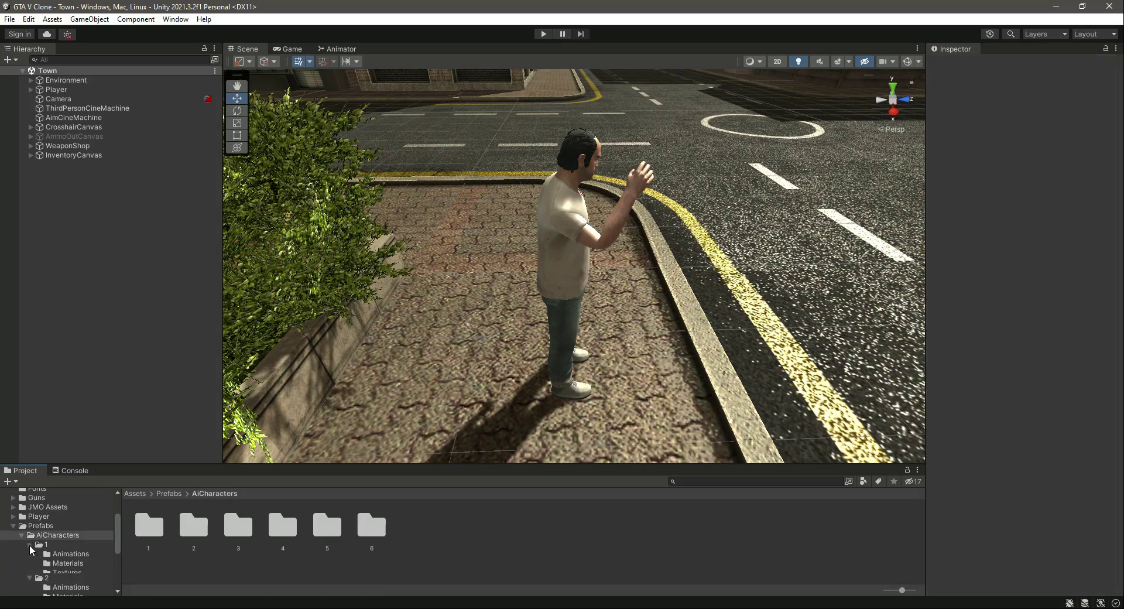
left_click(30, 554)
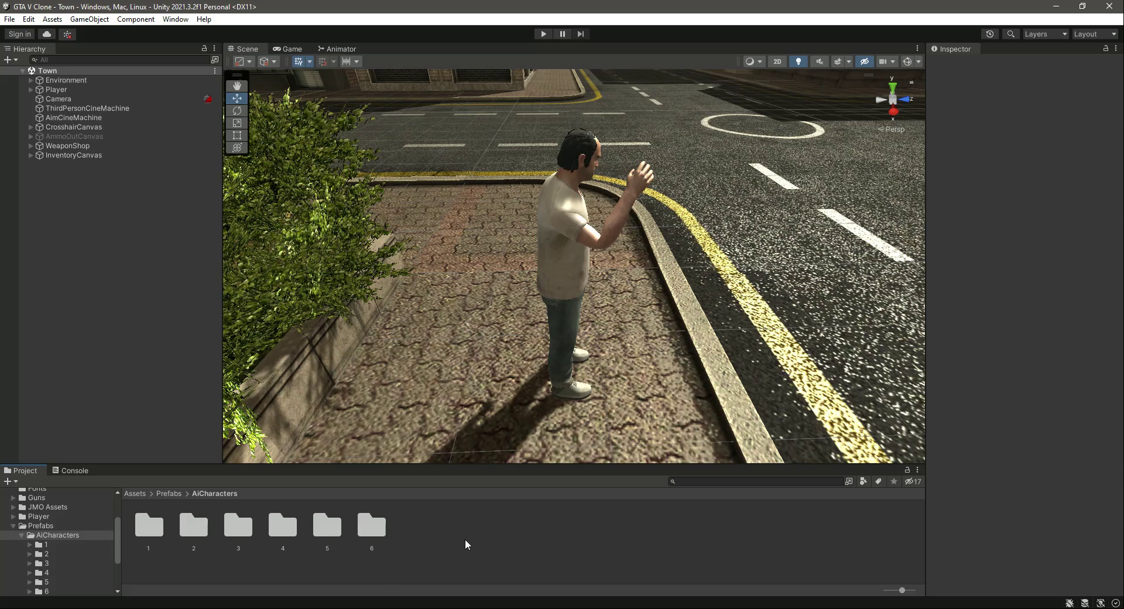